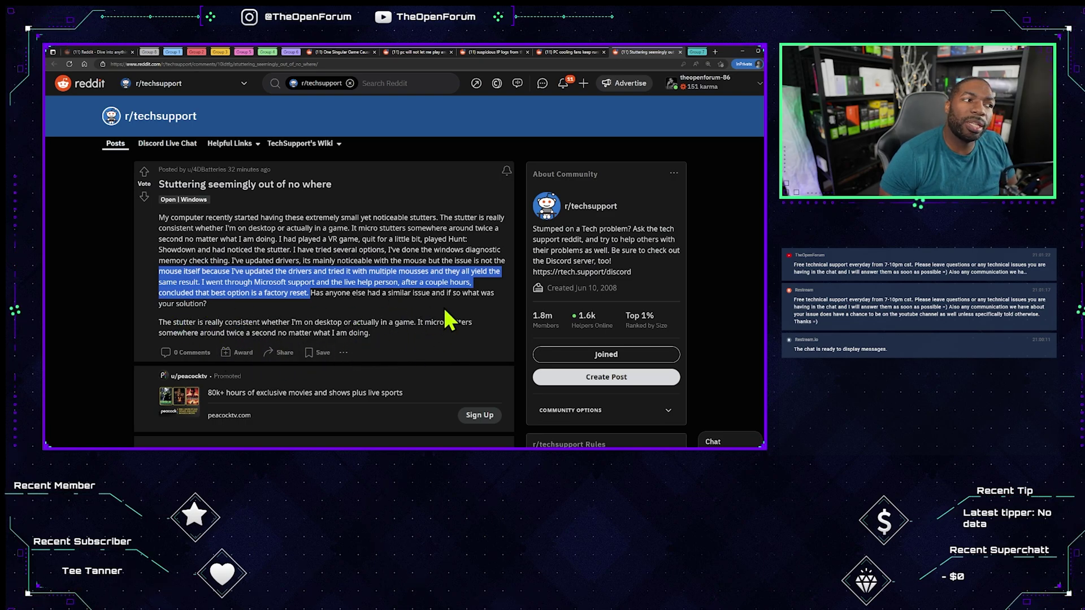
scroll(445, 306, "down", 3)
Write the reply asking for PC and monitor specs, recommending 60 fps over 30
left_click(238, 378)
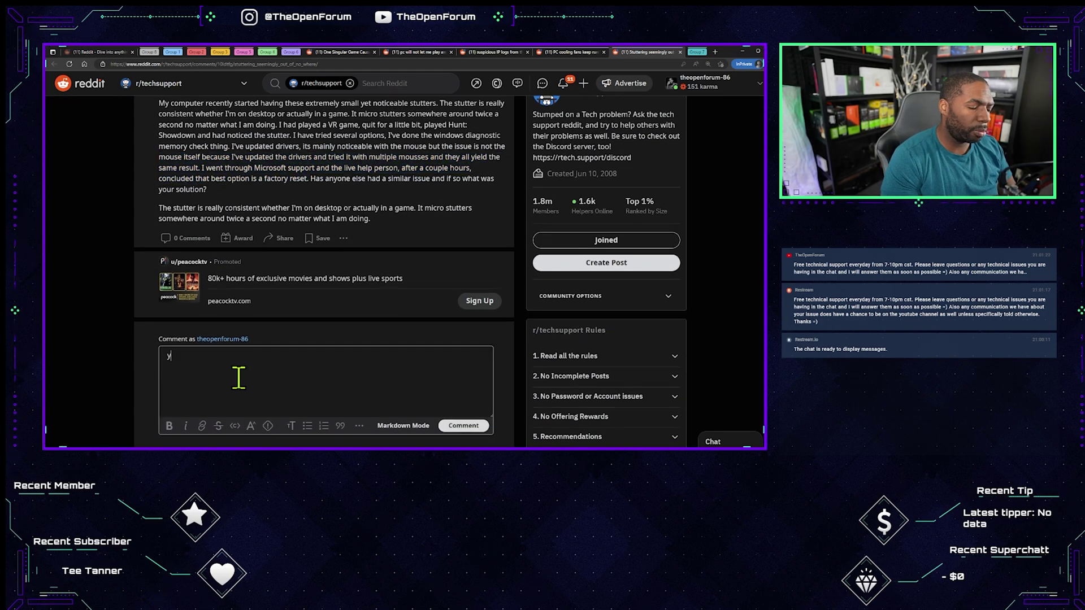
type("yeh, what graphics")
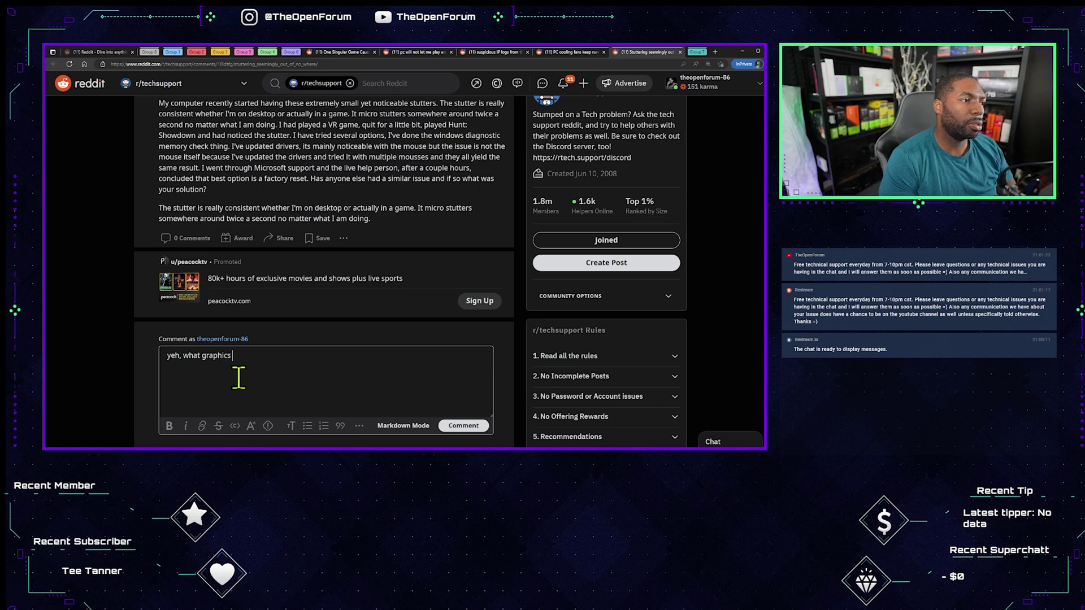
key("BackSpace")
key("BackSpace")
key("BackSpace")
key("BackSpace")
key("BackSpace")
key("BackSpace")
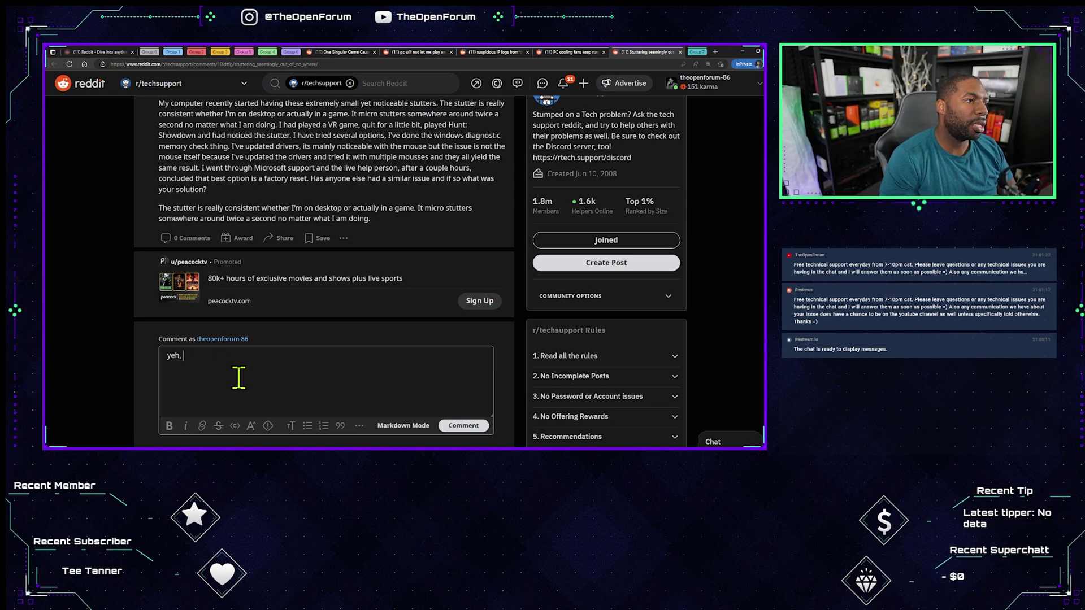
type("could you list")
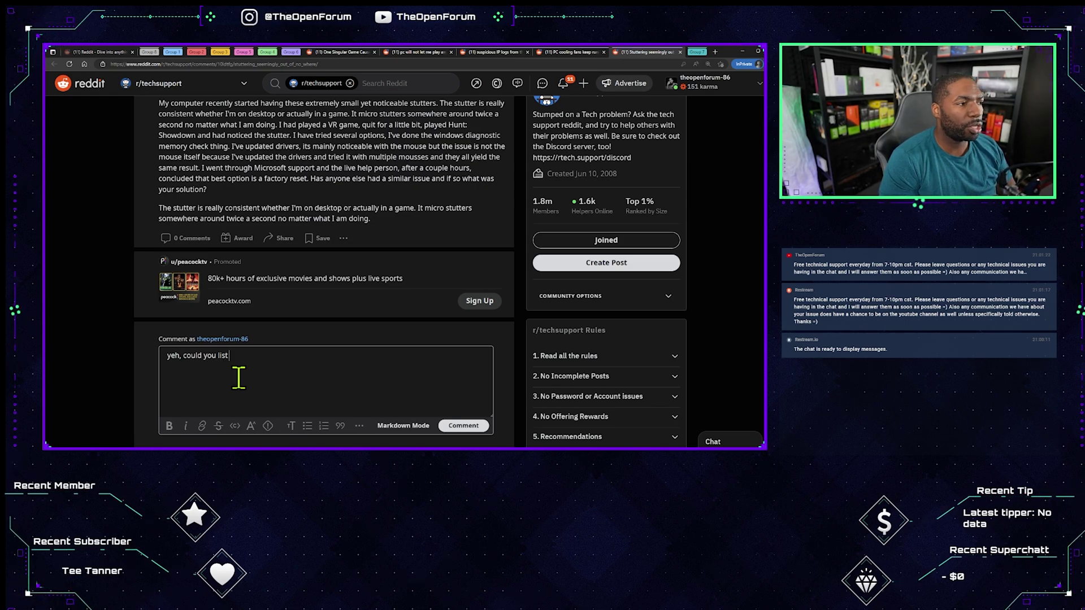
type(" your pc specs")
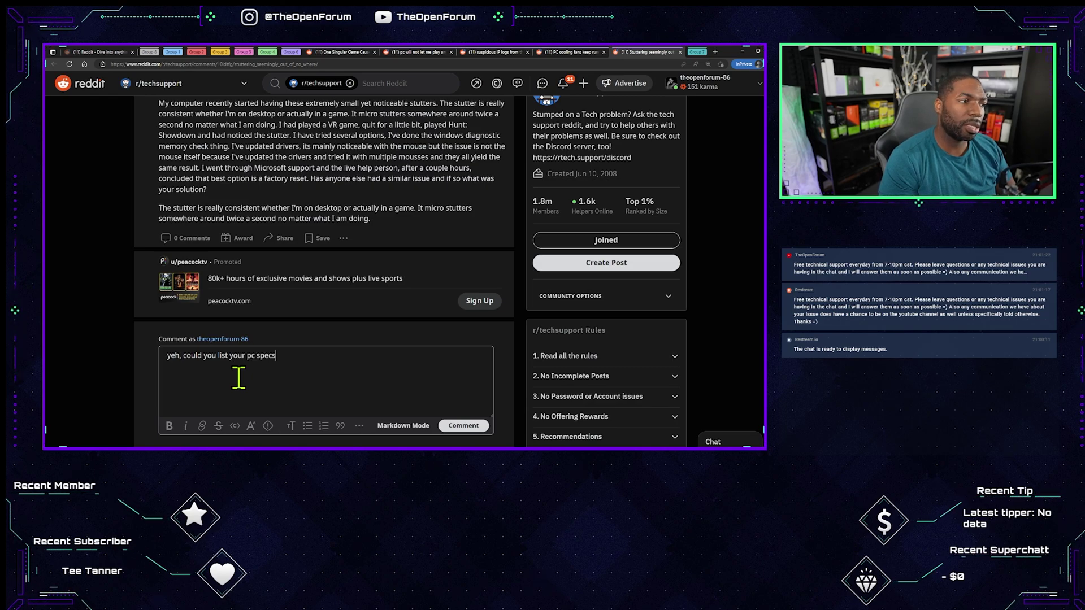
type(" as well as you")
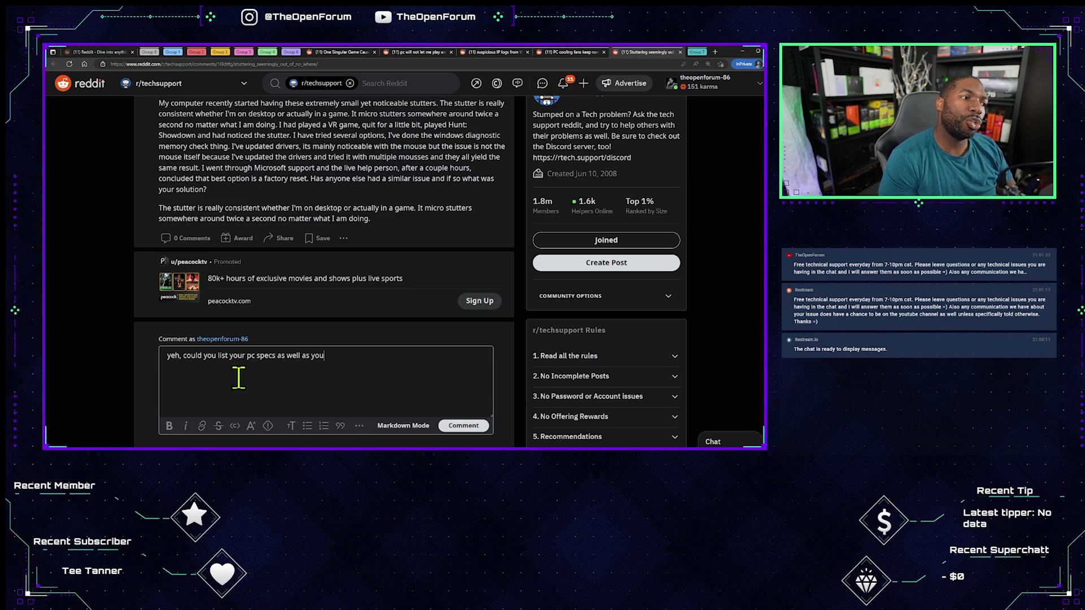
type("r monitor ")
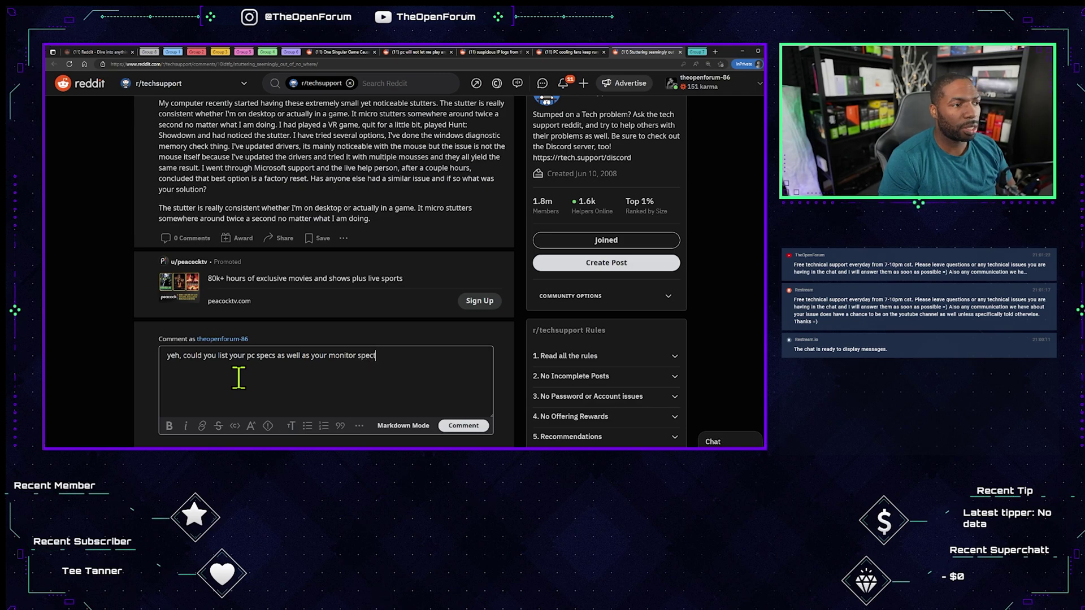
type("s")
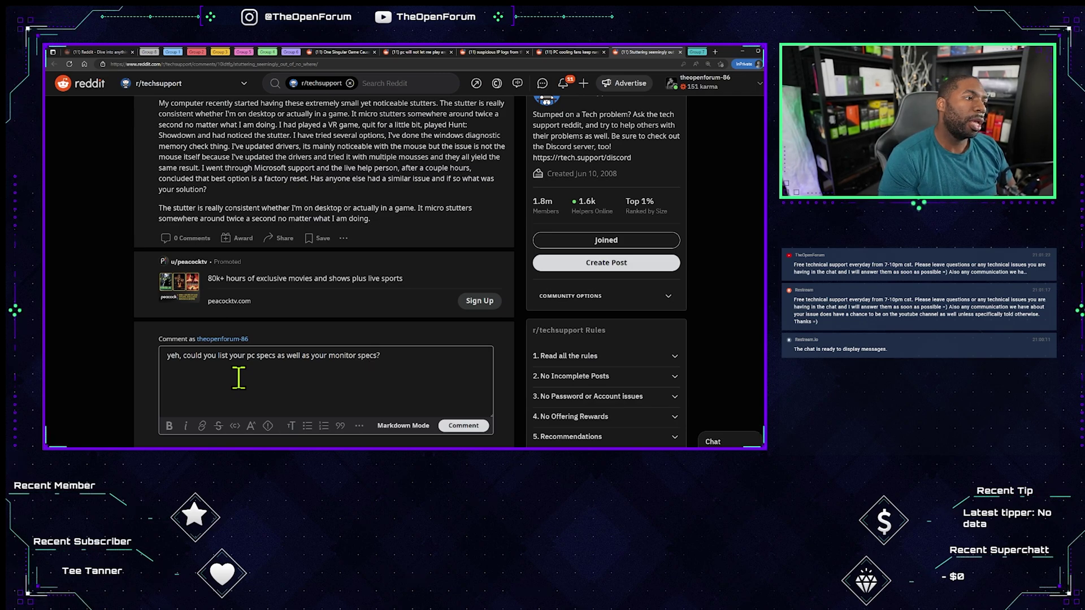
key("Return")
type("Blind")
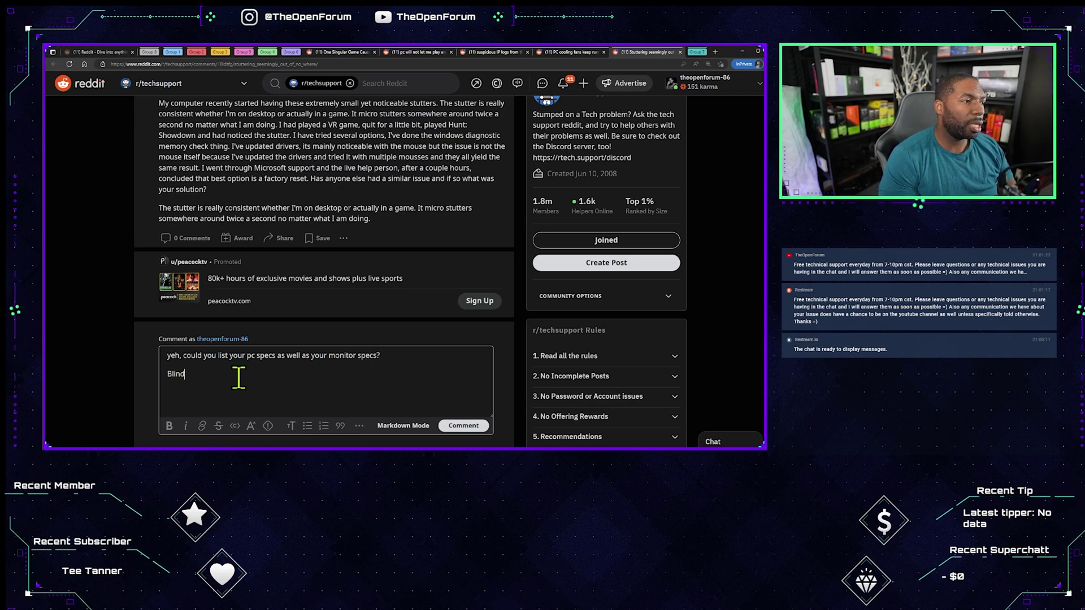
type(" I would sa")
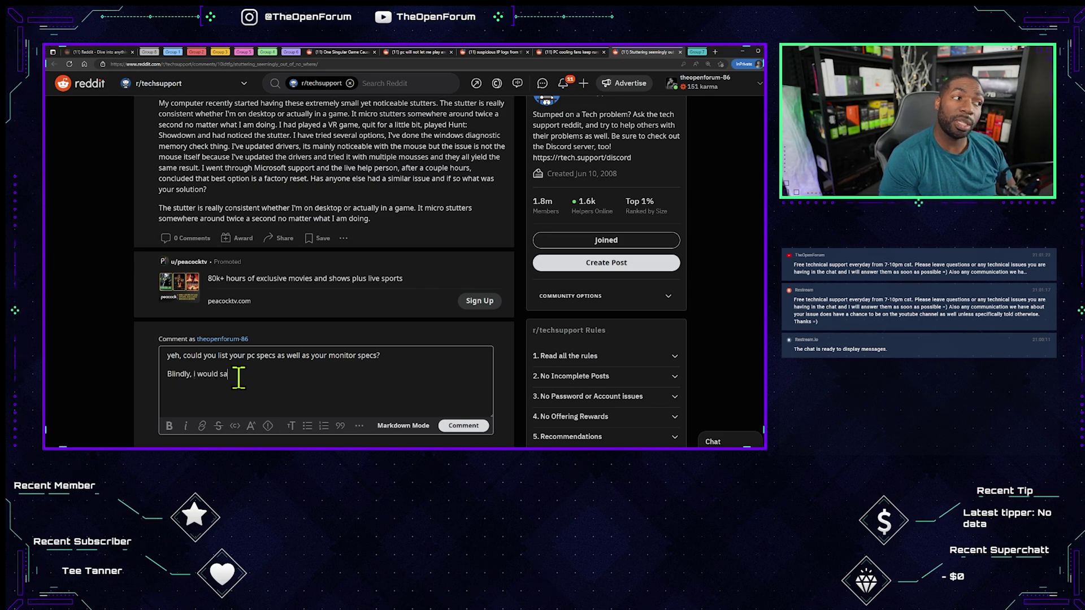
type("y")
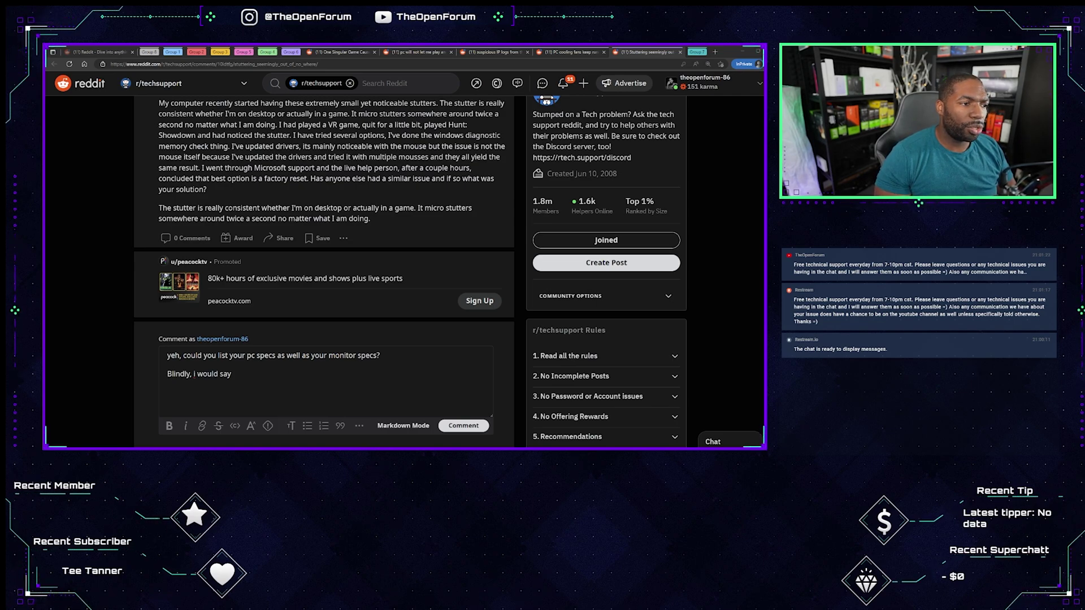
left_click(298, 383)
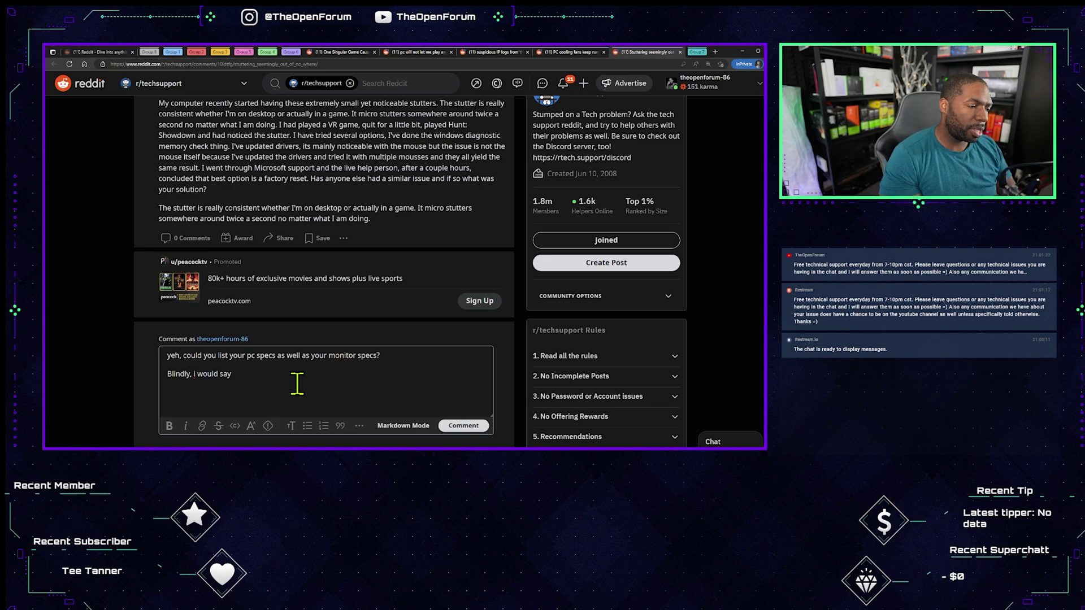
type(", ric")
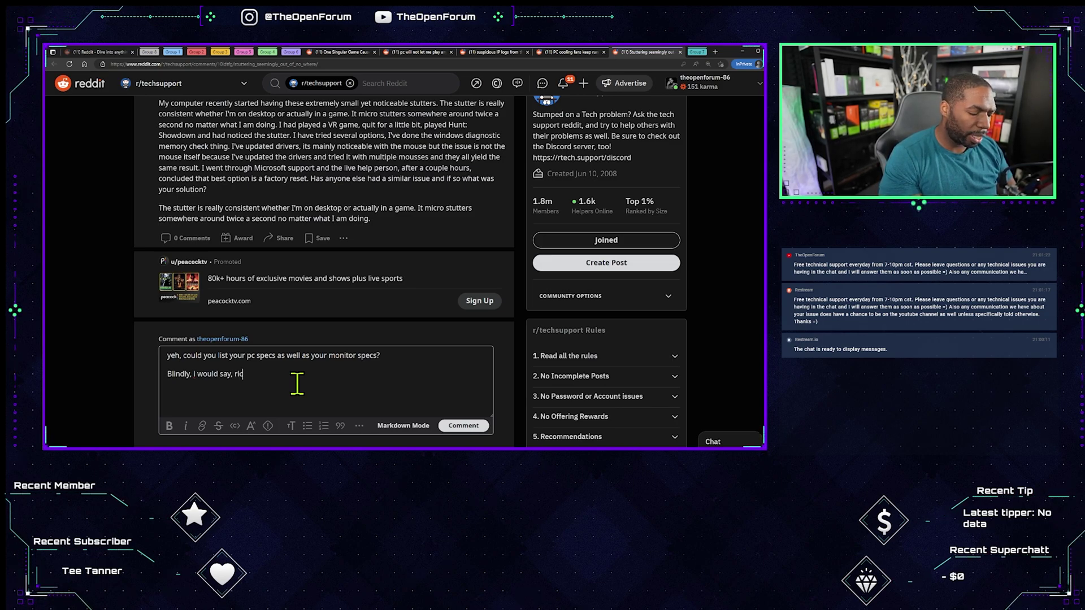
key("BackSpace")
type("ght clic")
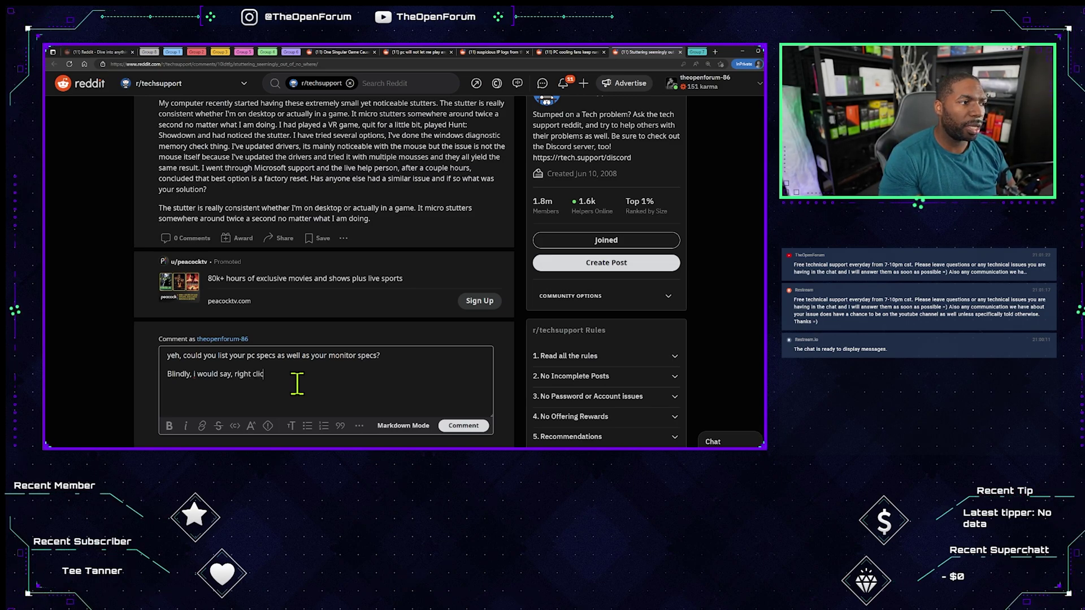
type("k on your")
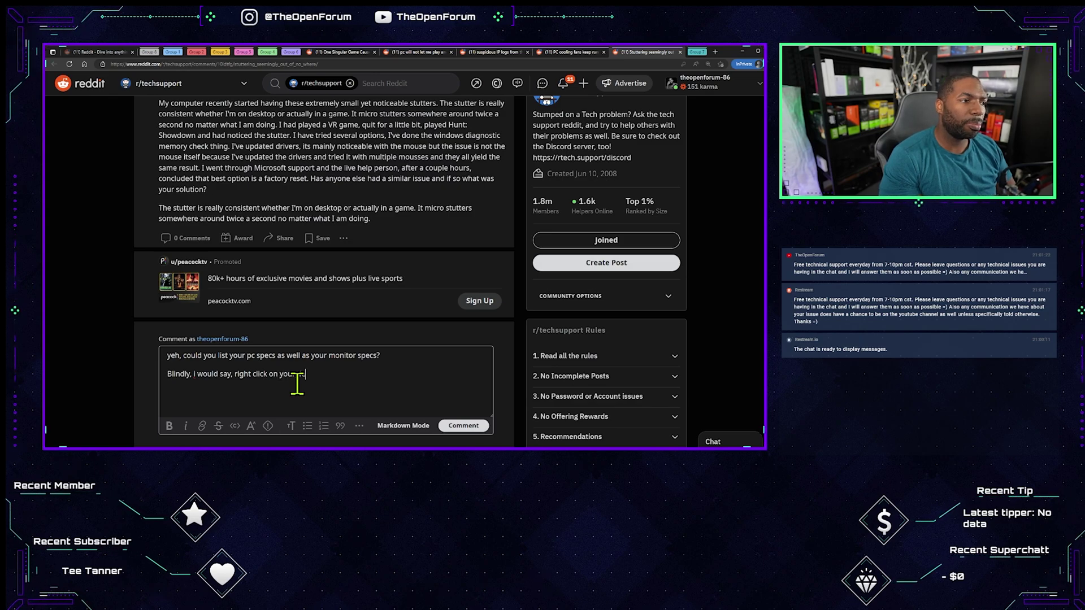
type("ktop and g")
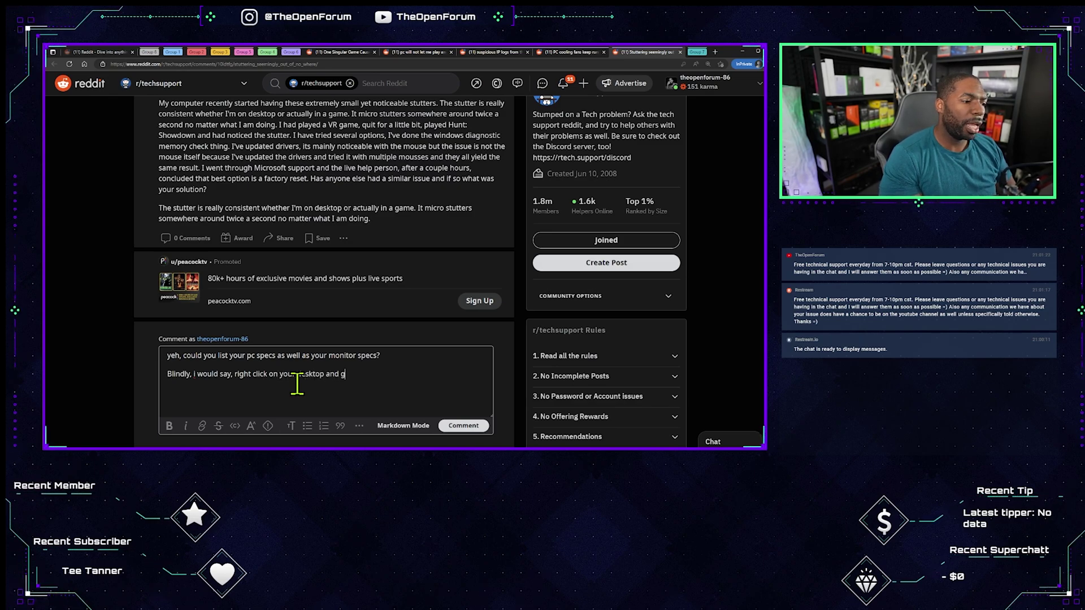
type("o to ")
type("-> dis")
type("play setti")
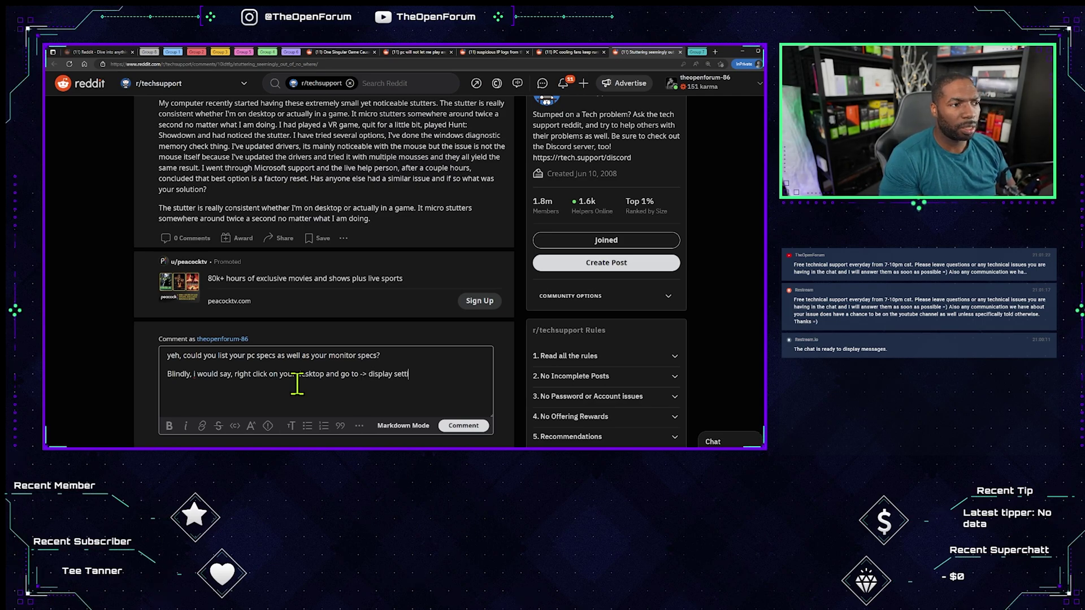
type("ngs ->")
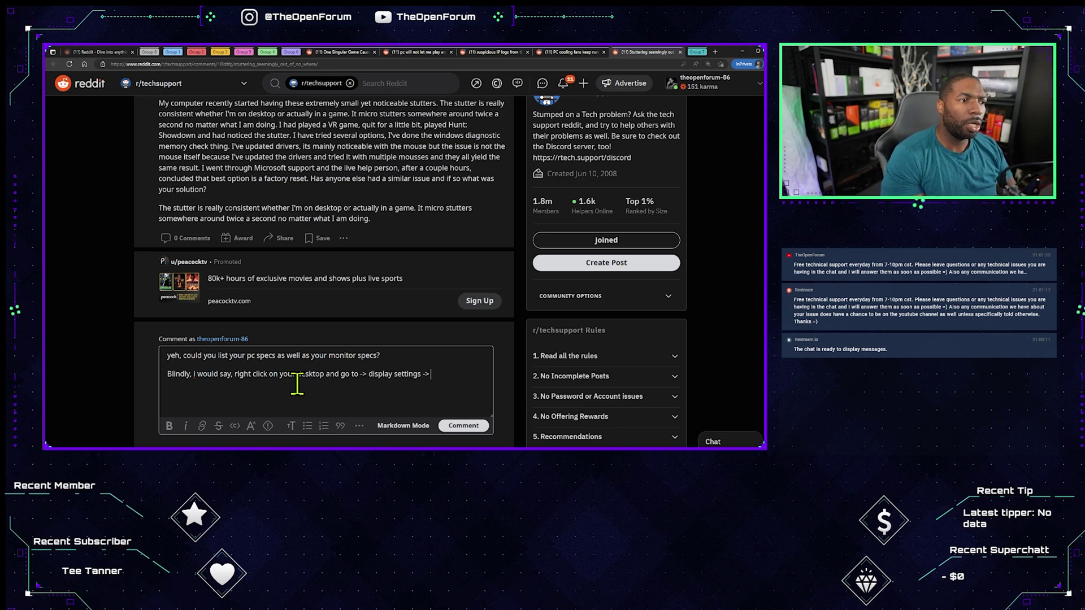
type(" choose your dis")
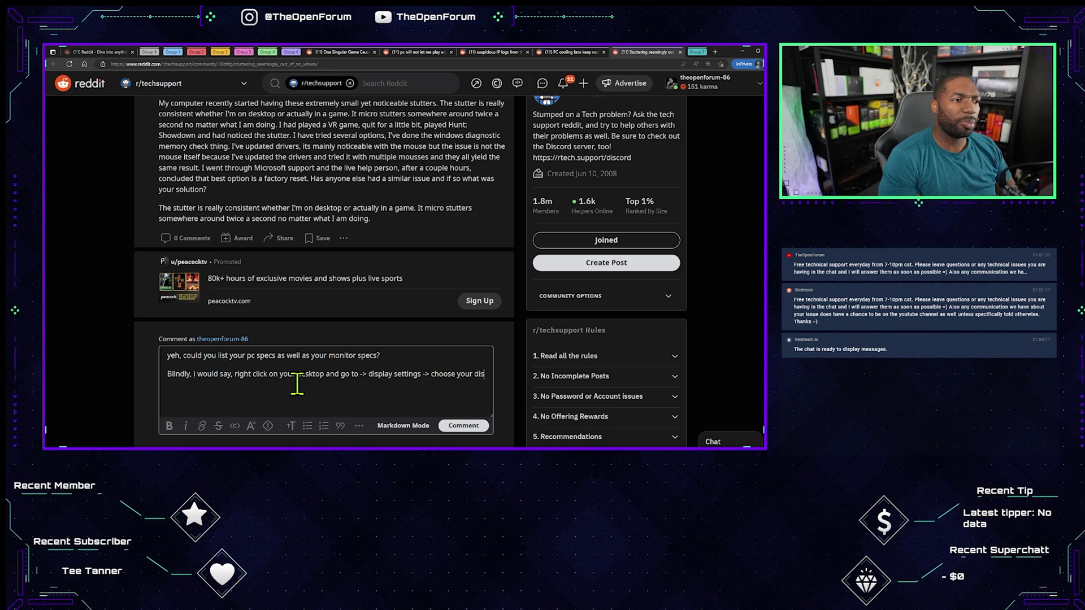
type("play ->")
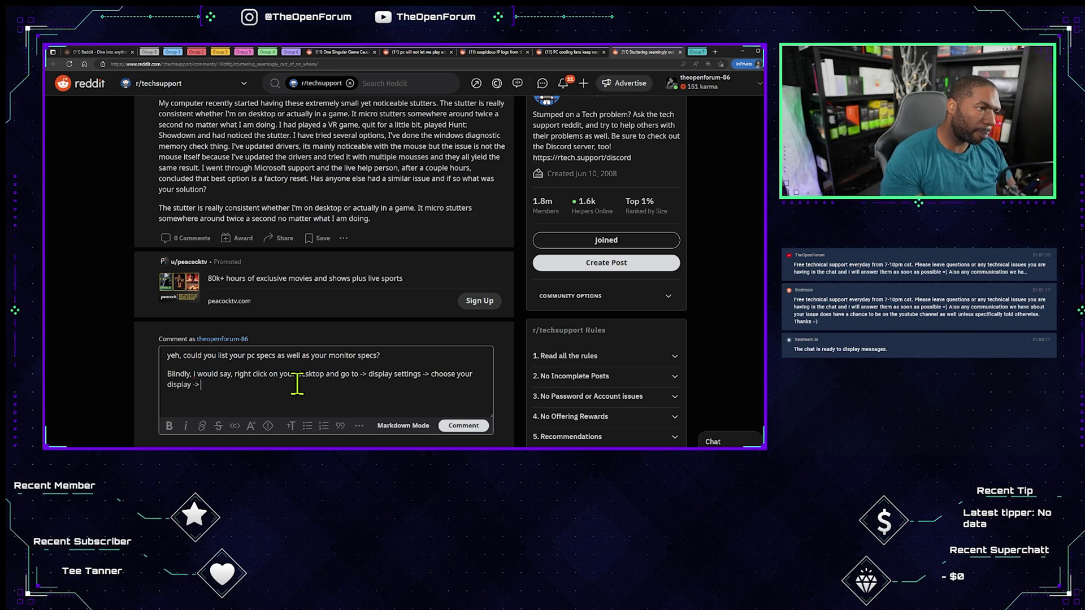
type("advanced")
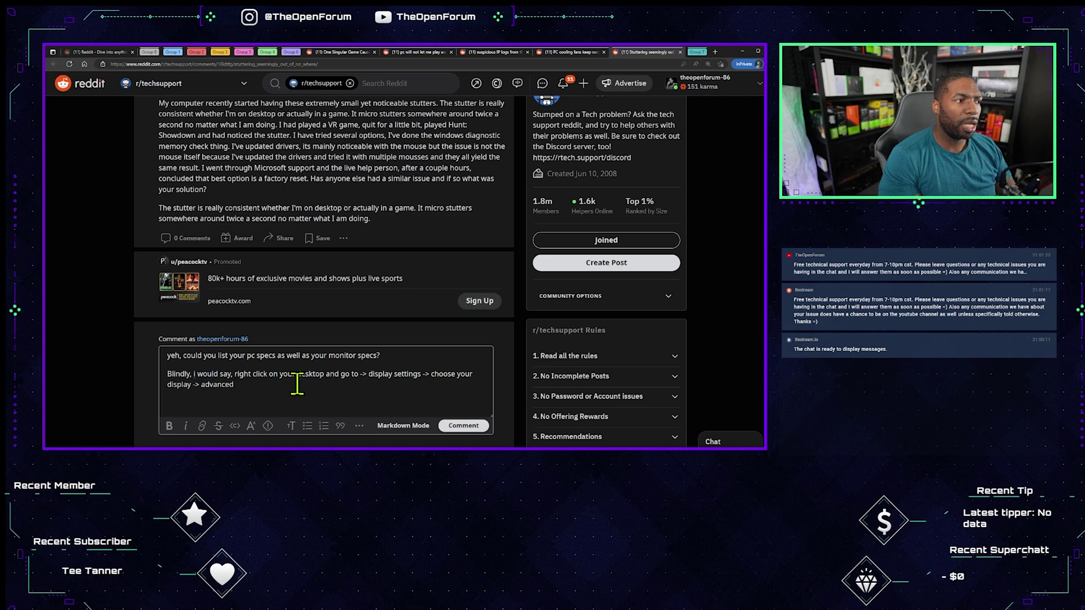
type(" and ")
type("make sure th")
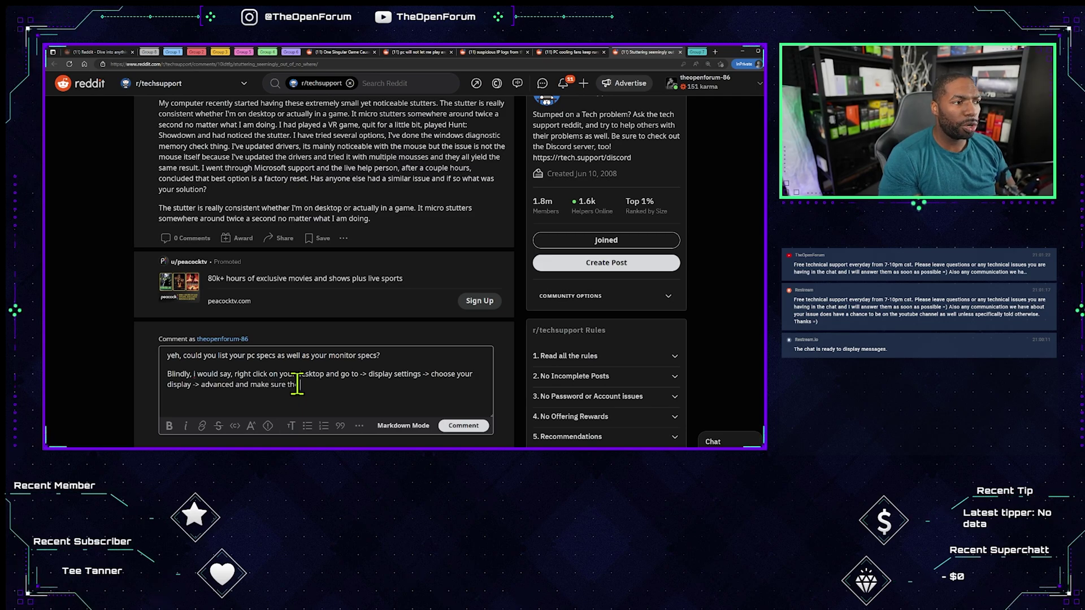
type("frame")
type(" rate is se")
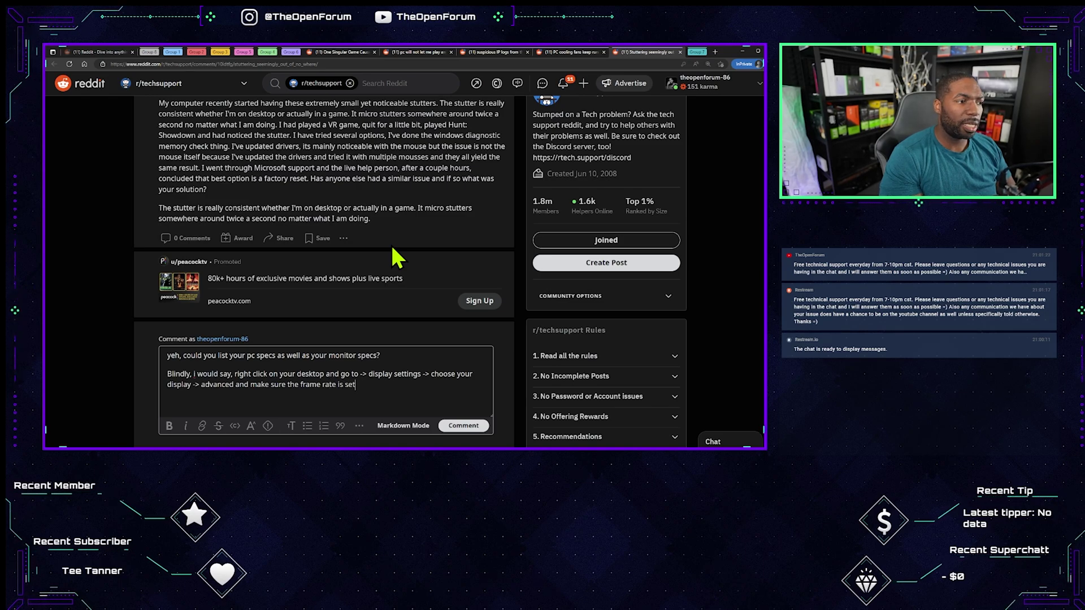
type(" to 60 fp")
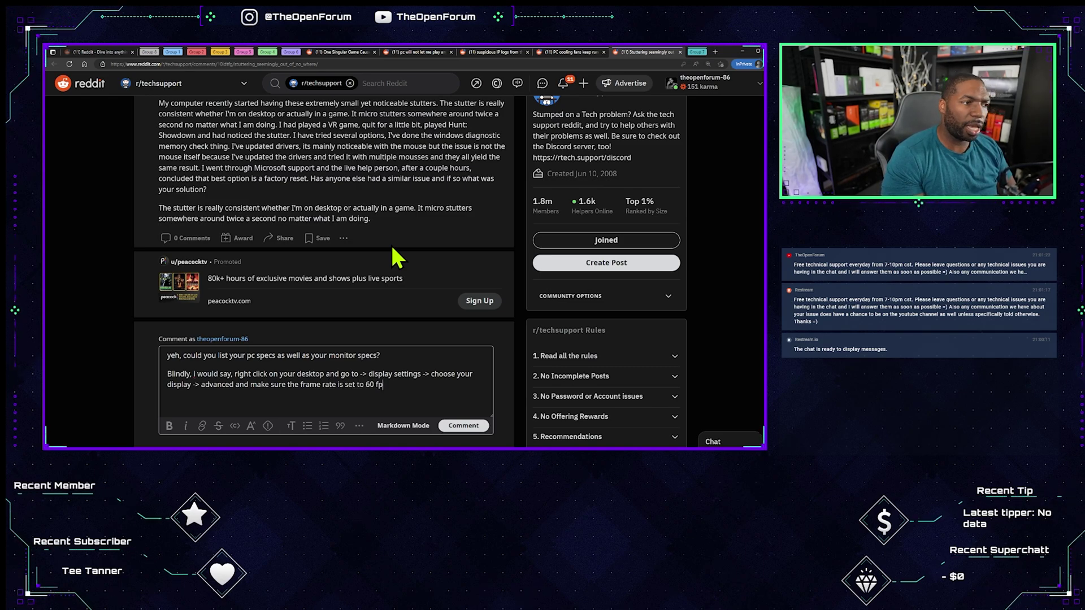
type("s and not")
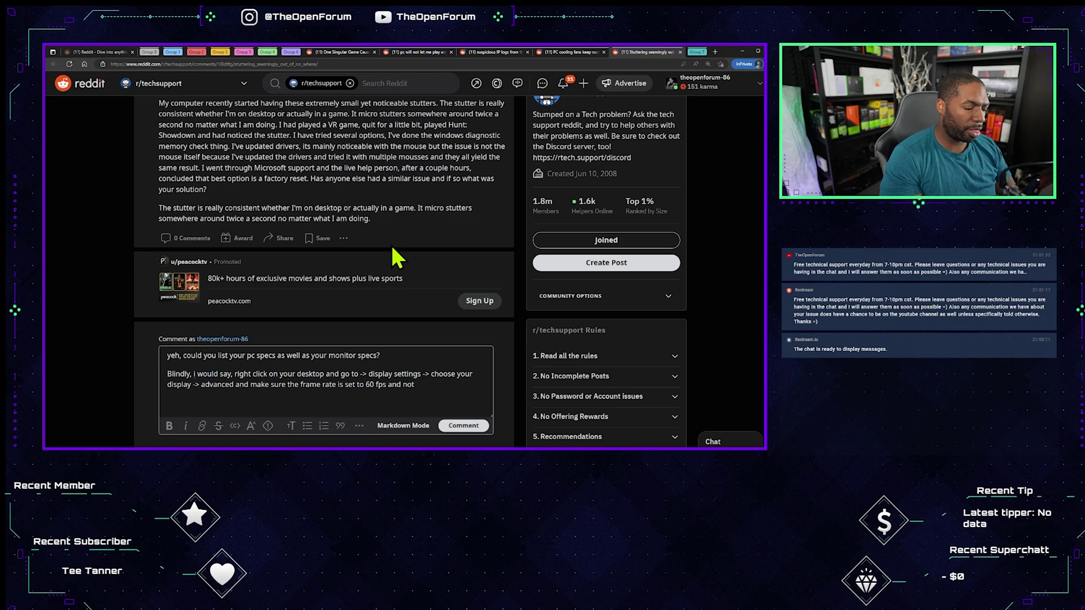
type(" 3")
type("0.")
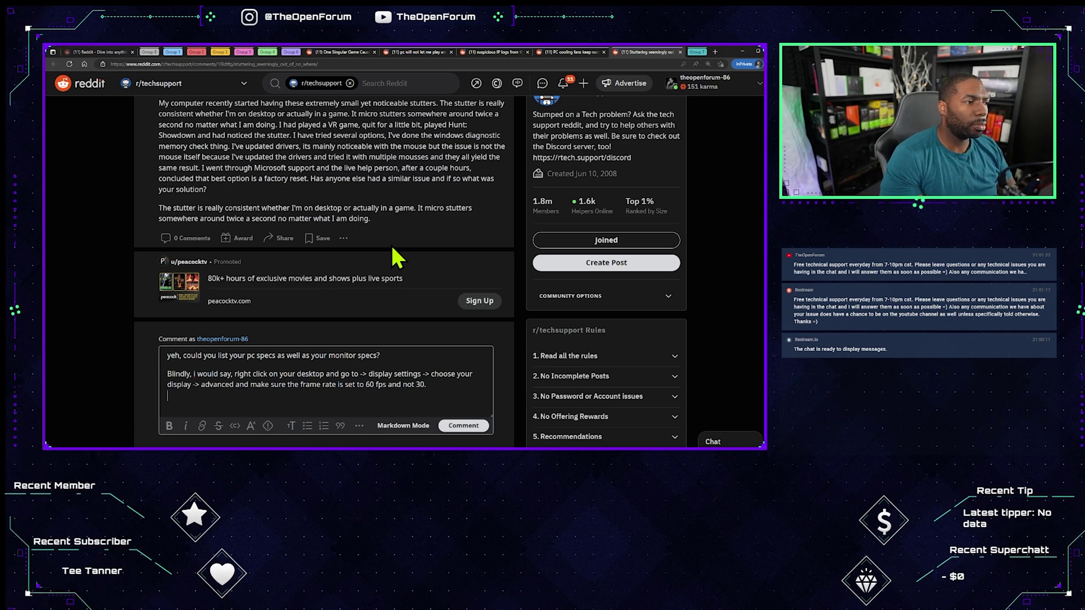
Begin a new paragraph suggesting a different cable and HDMI/DisplayPort input on the graphics card
key("Return")
key("Return")
type("Also")
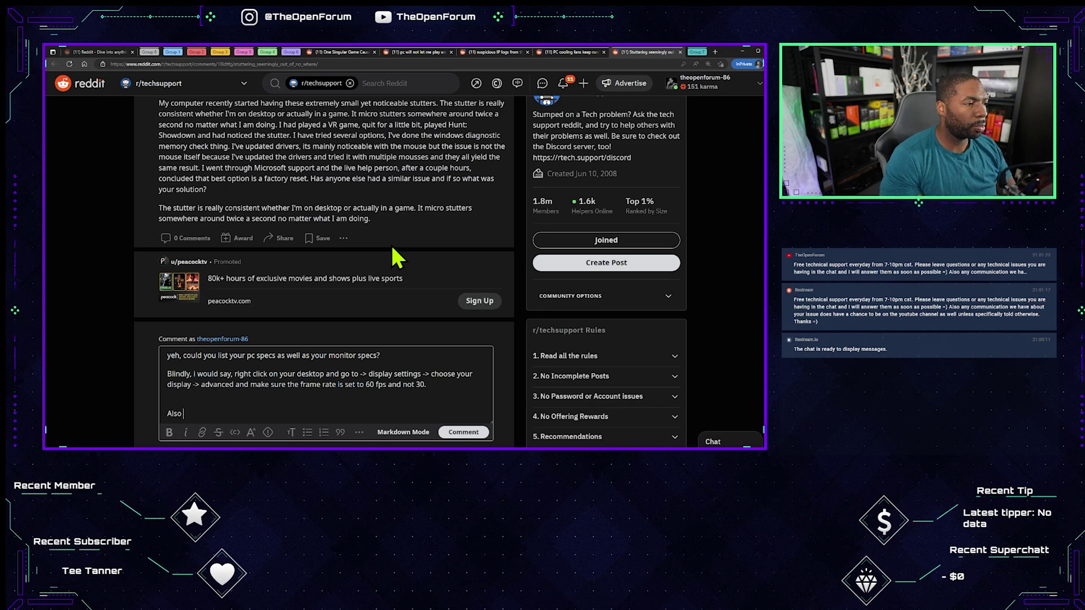
type("if that does not")
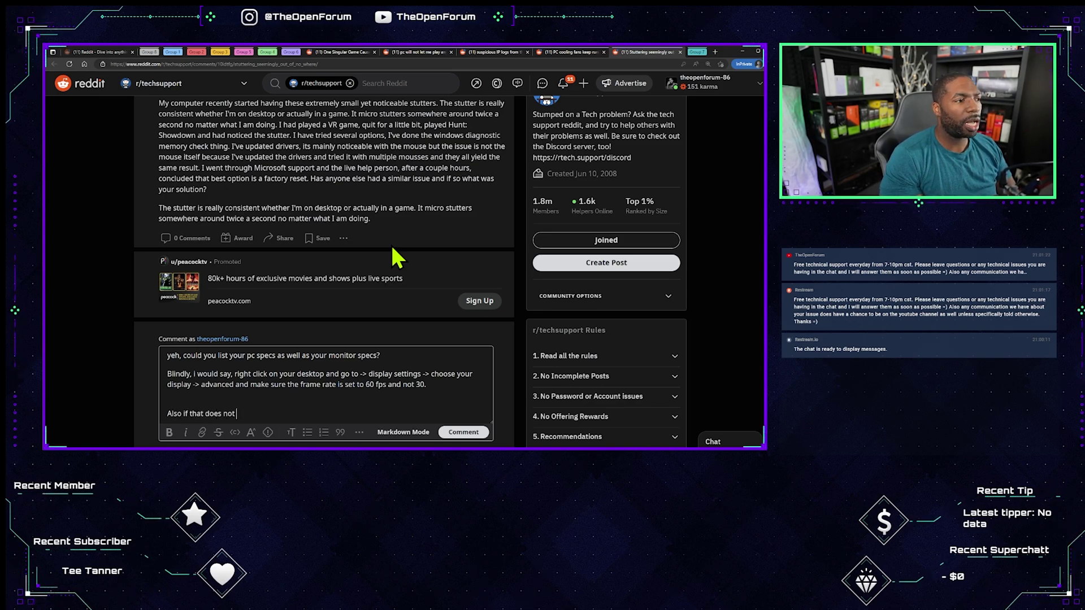
type("resolve the issue")
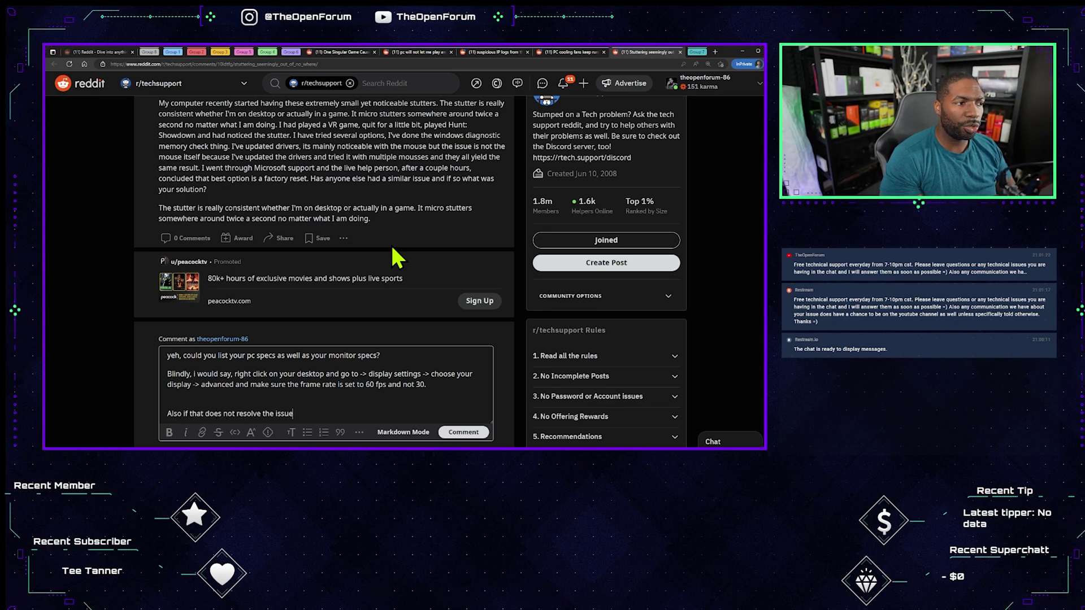
type(", then you can try")
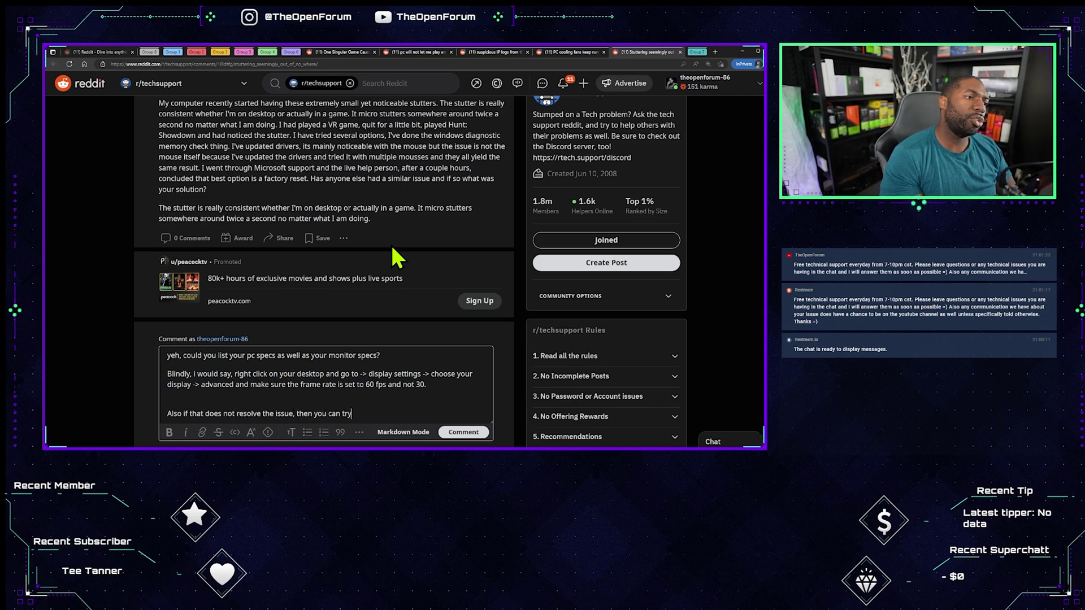
type(" a differen")
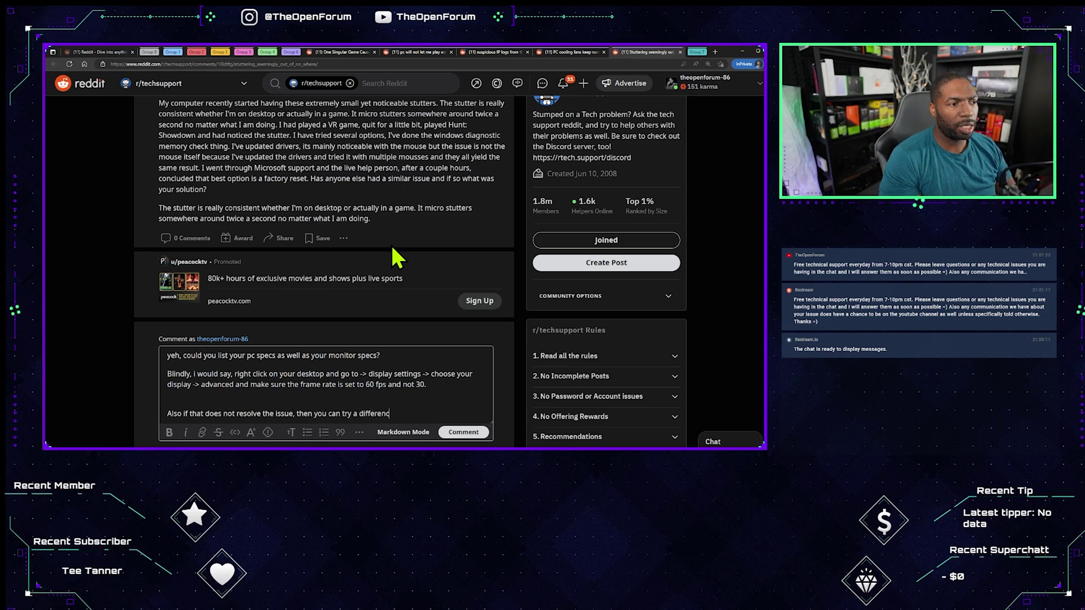
type(" cable and inpu")
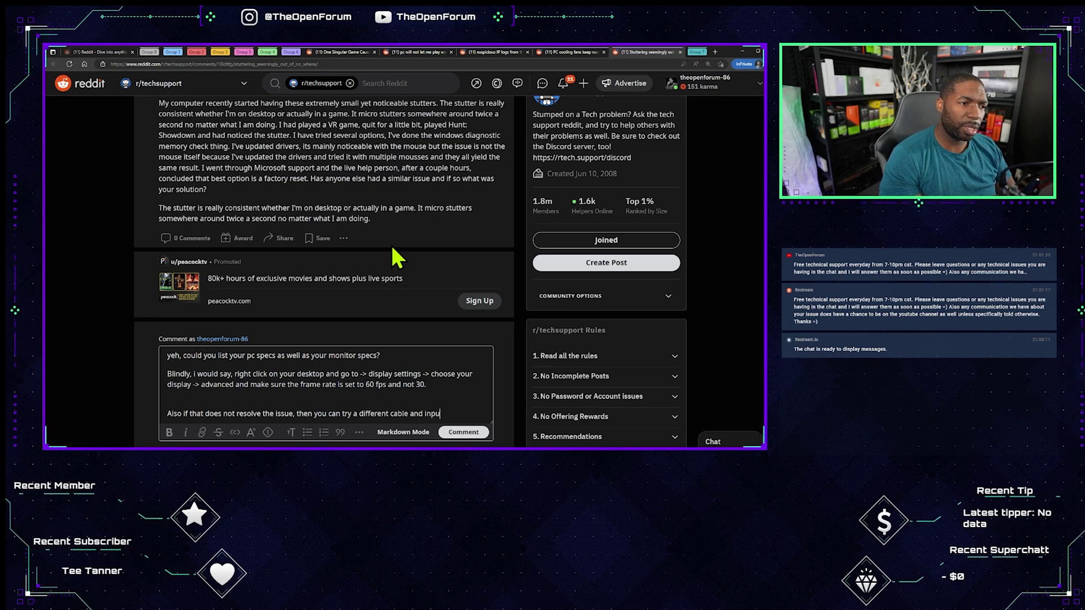
type("t on the grap")
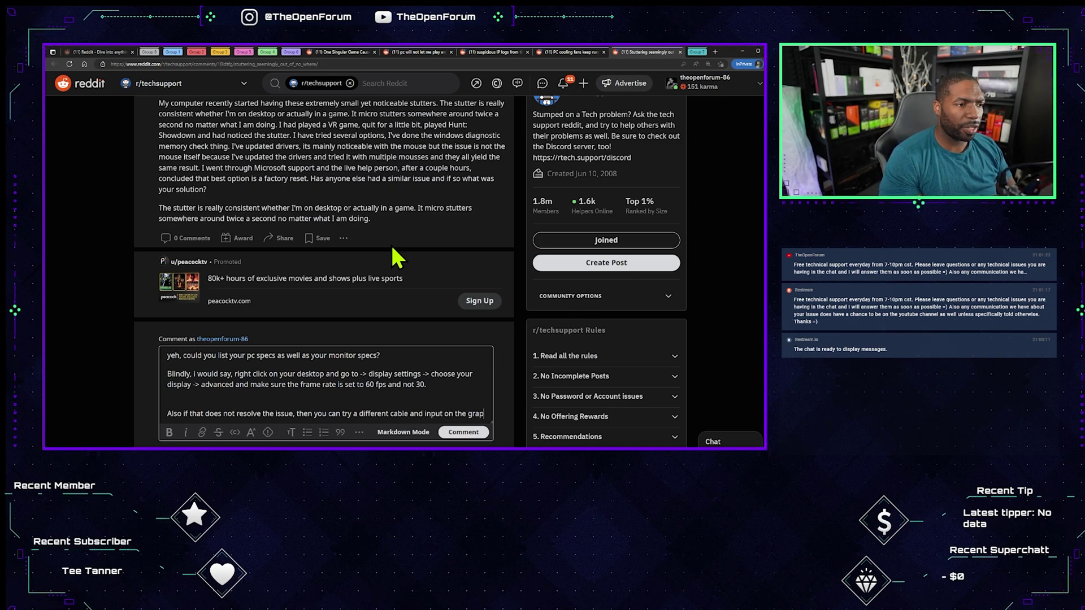
type("hics ca")
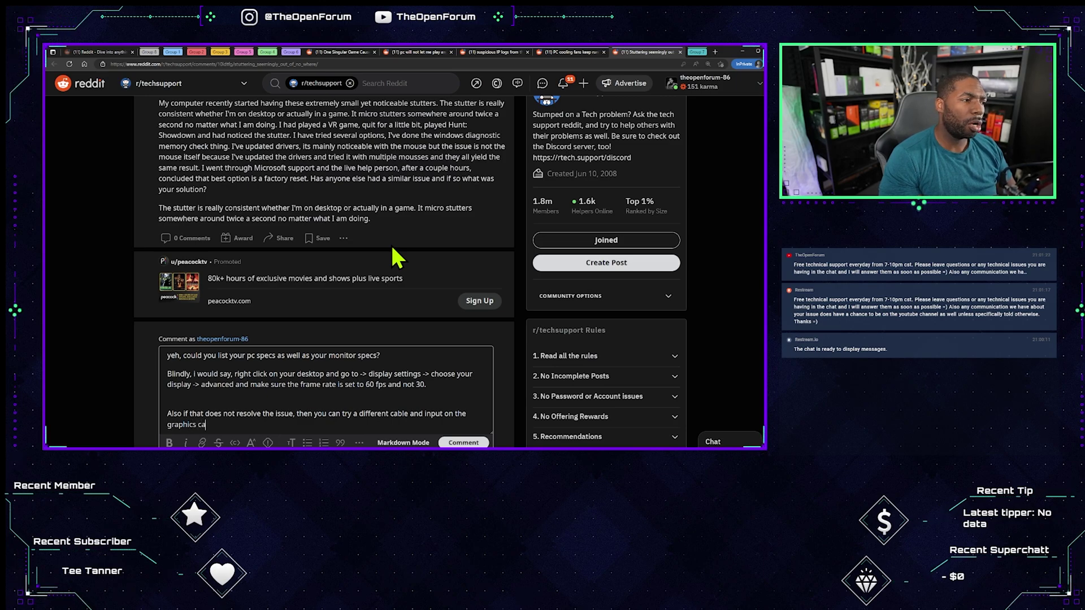
type("rd going in")
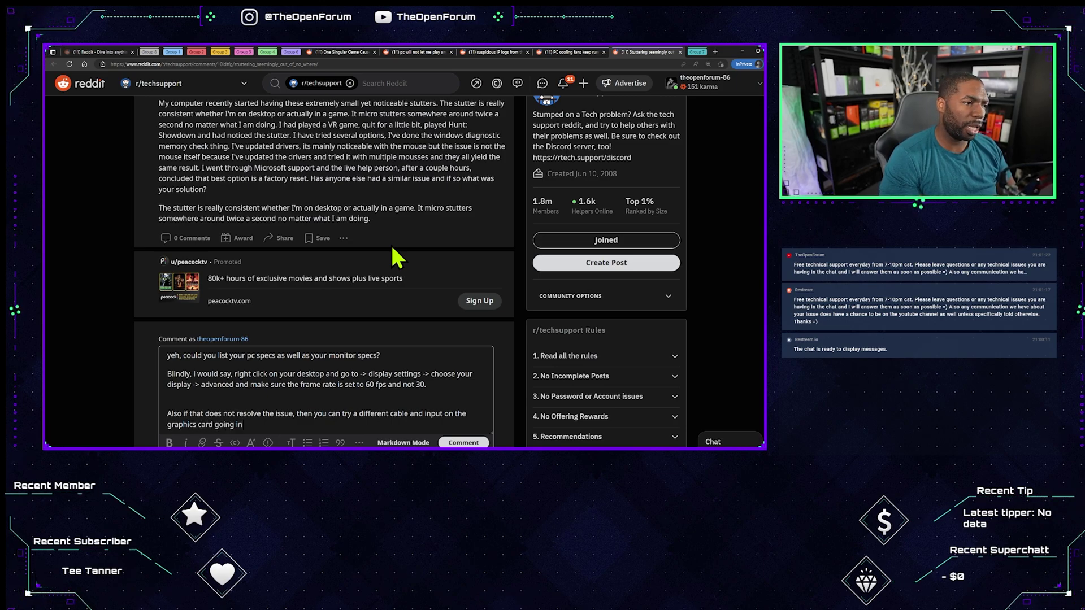
type(".  If")
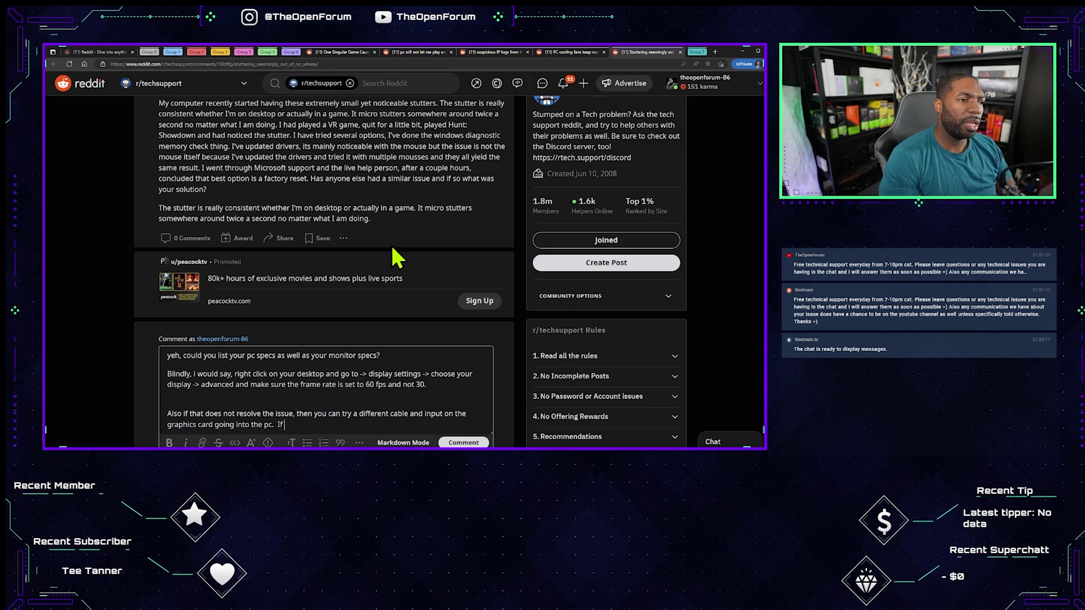
type("it was hdmi try displa")
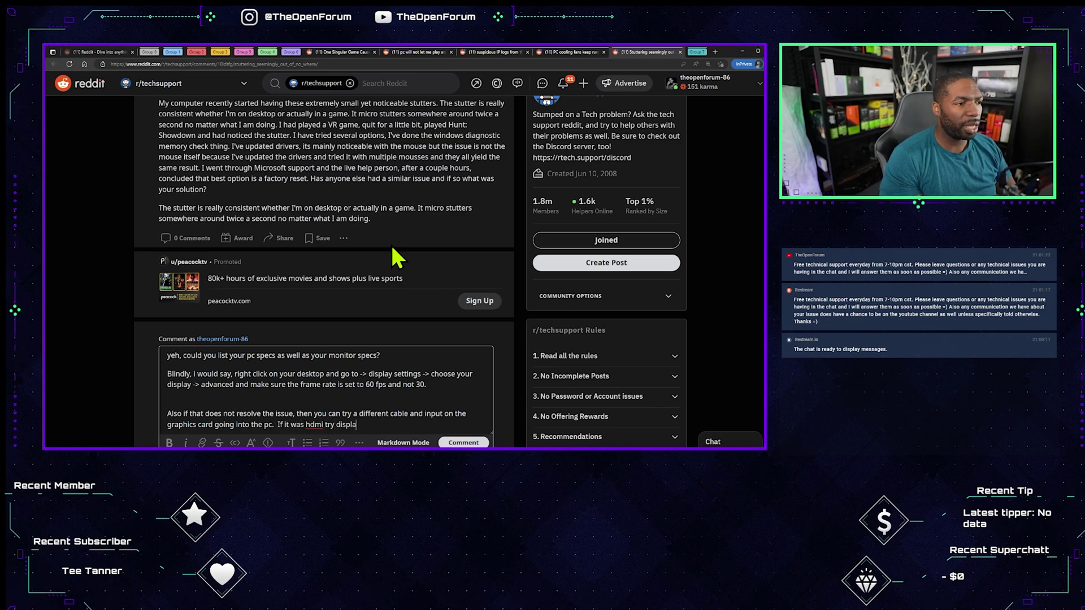
type(" y")
type("vice v")
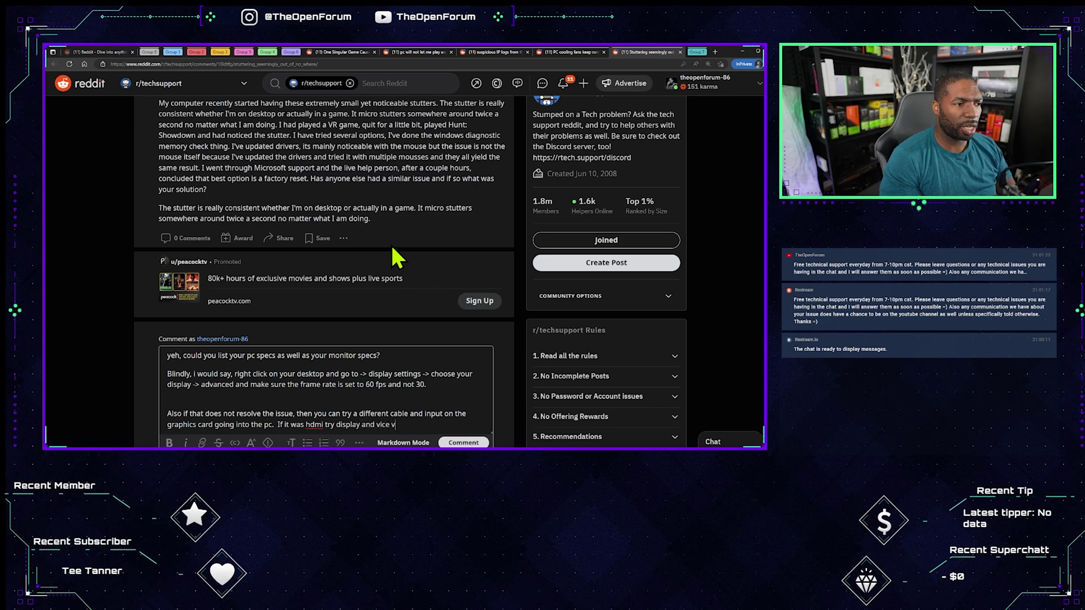
type("sa.")
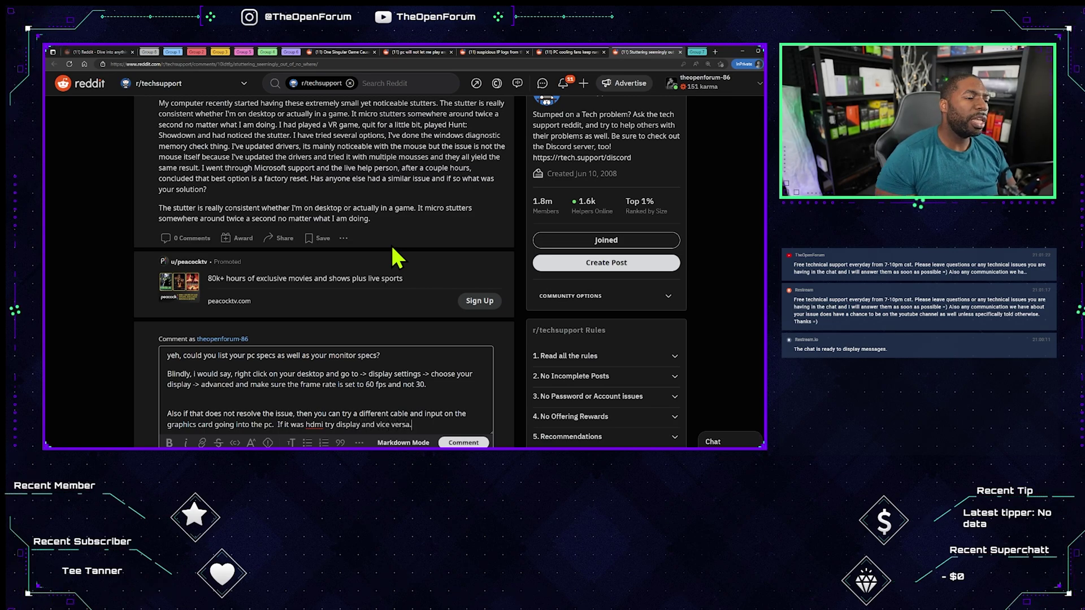
Post the comment, then highlight its 60 fps, cable and display-settings passages while reviewing
left_click(463, 442)
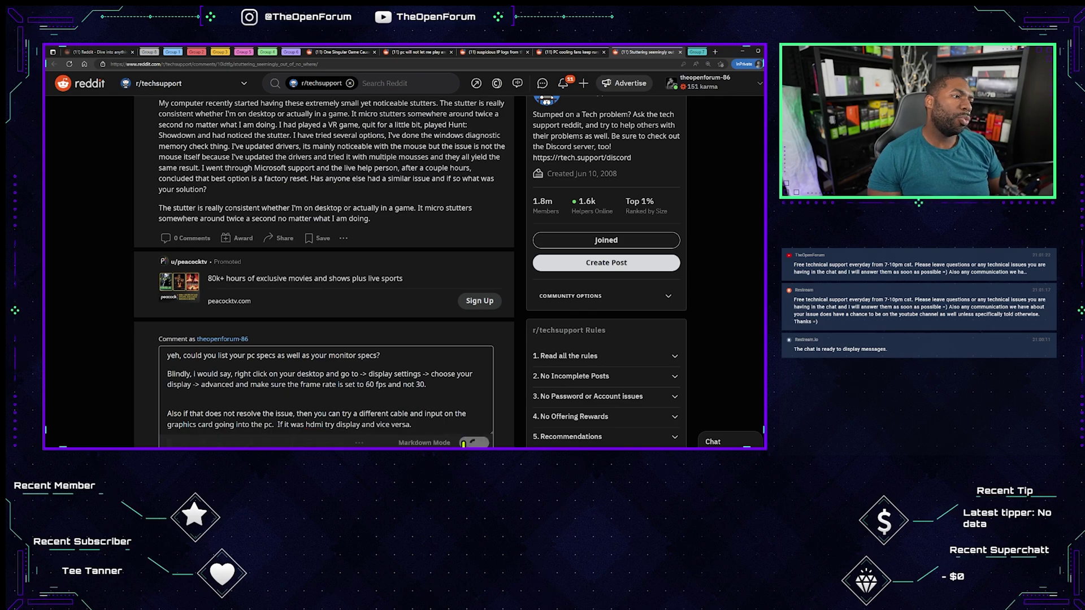
scroll(309, 263, "down", 4)
scroll(309, 251, "down", 1)
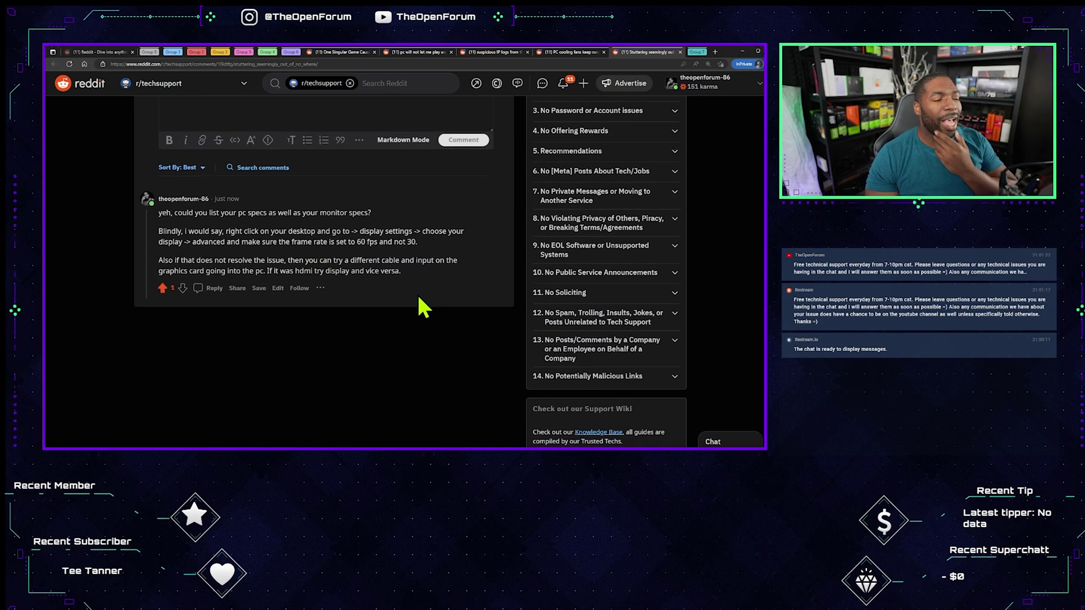
left_click_drag(159, 259, 319, 265)
left_click_drag(417, 241, 271, 242)
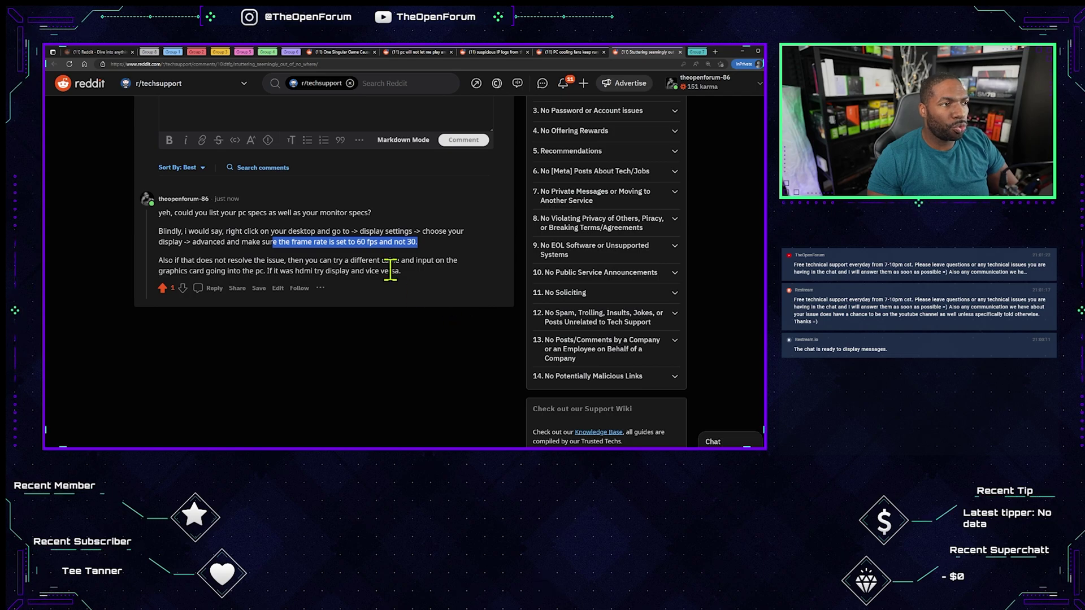
left_click(416, 244)
left_click_drag(417, 242, 373, 242)
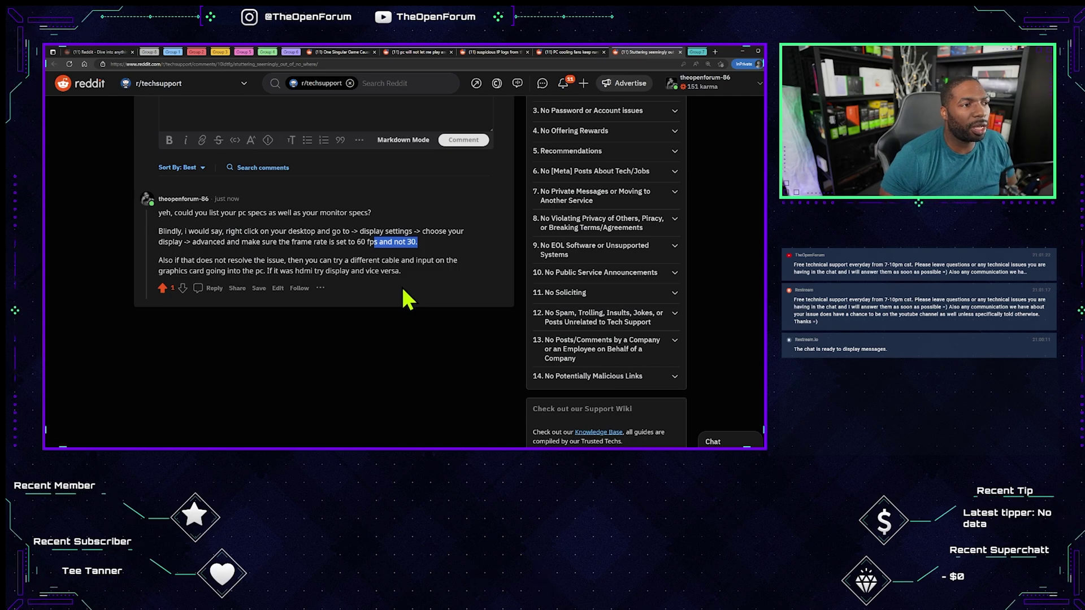
left_click_drag(400, 272, 305, 260)
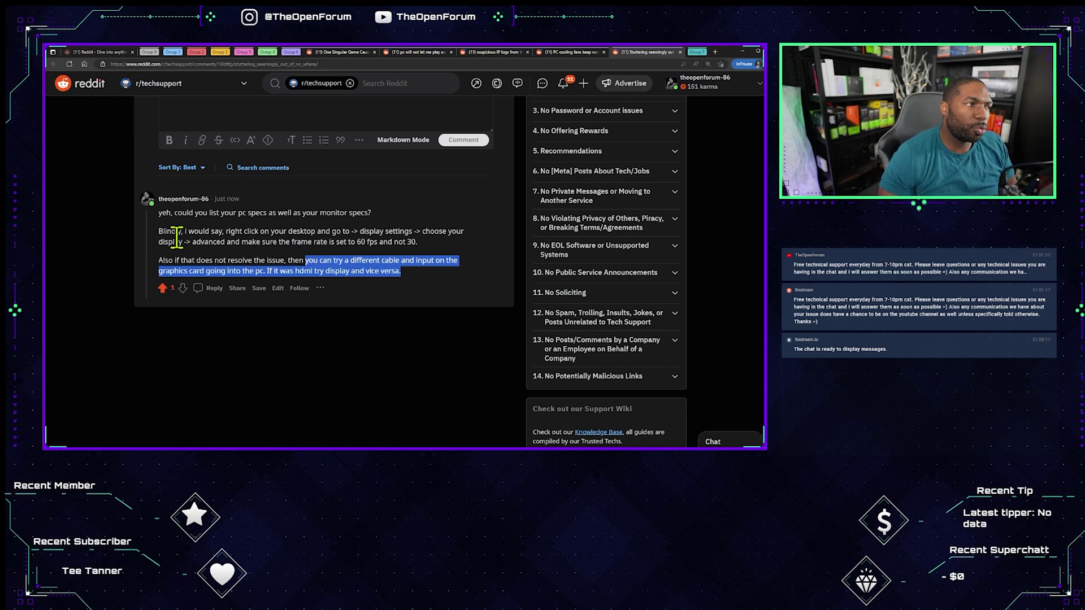
left_click_drag(170, 231, 307, 246)
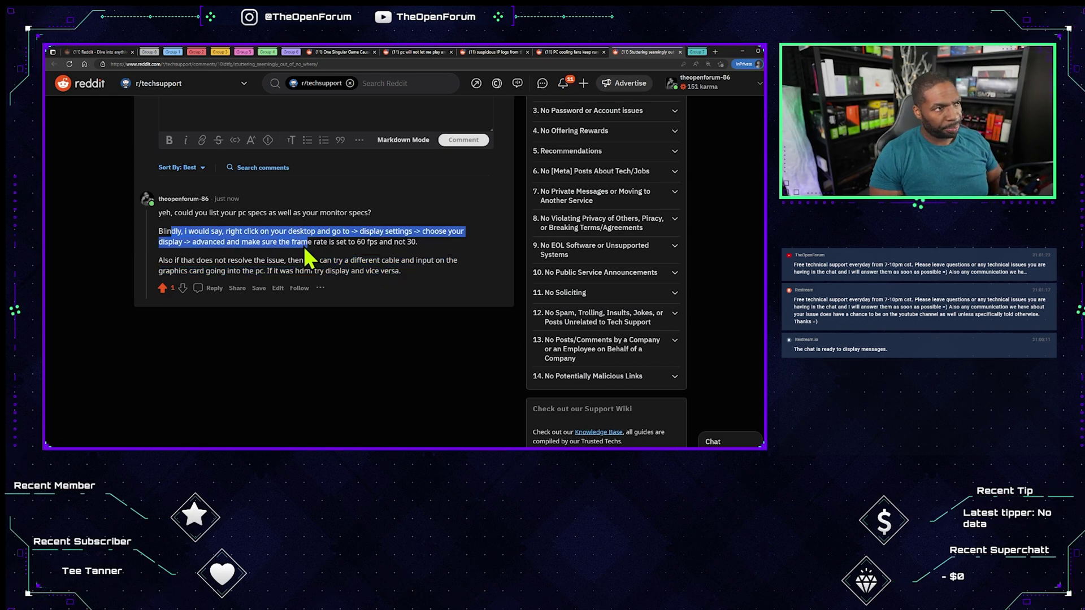